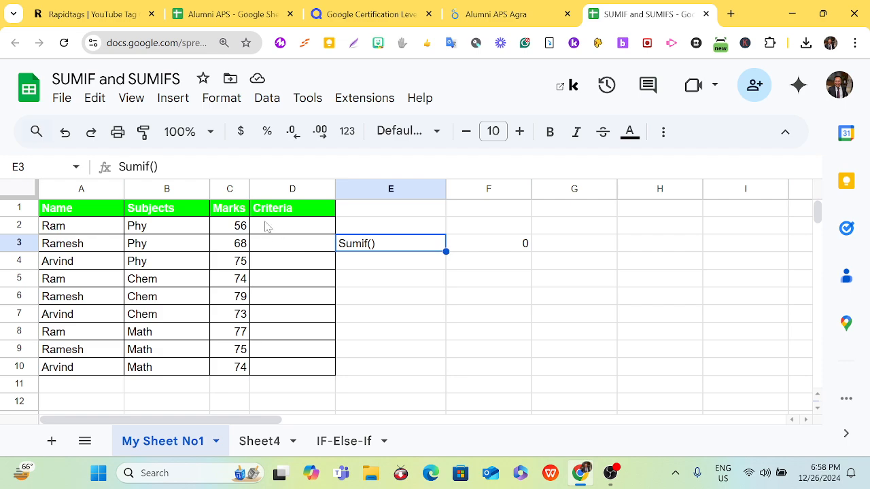
Enter the student name from A2 as the criterion in D2 and clear the existing formula from F3
click(270, 229)
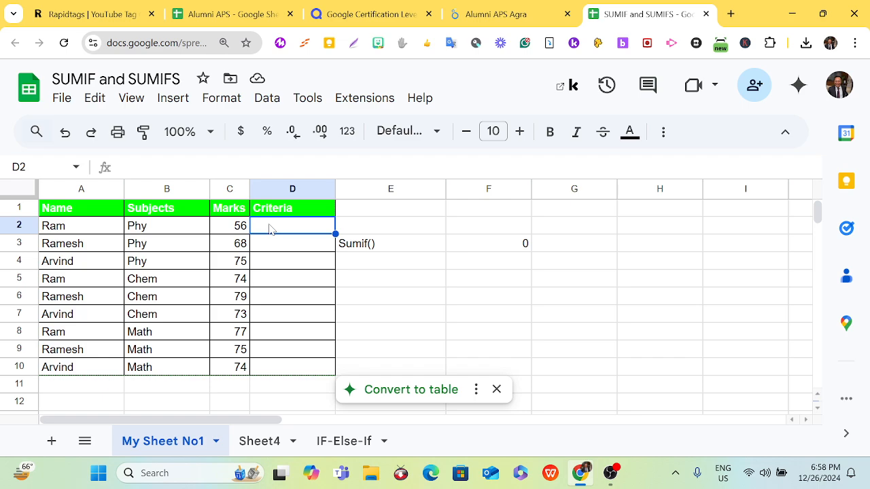
text(Ram)
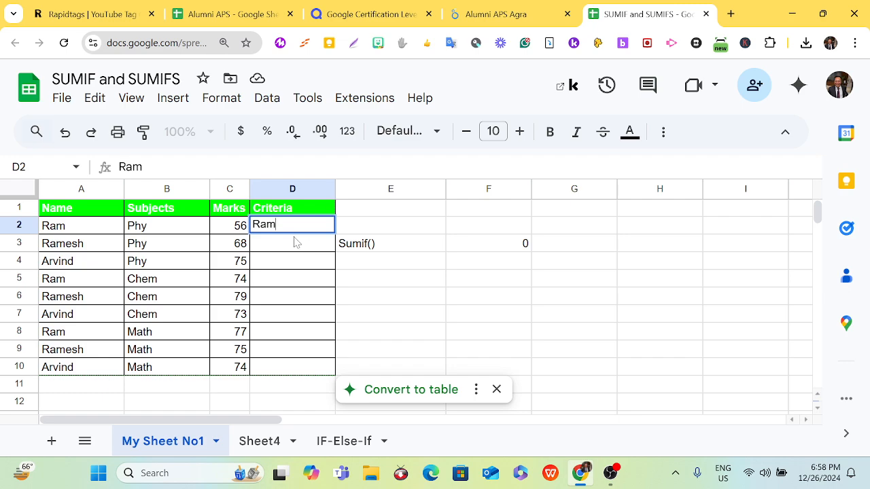
click(480, 248)
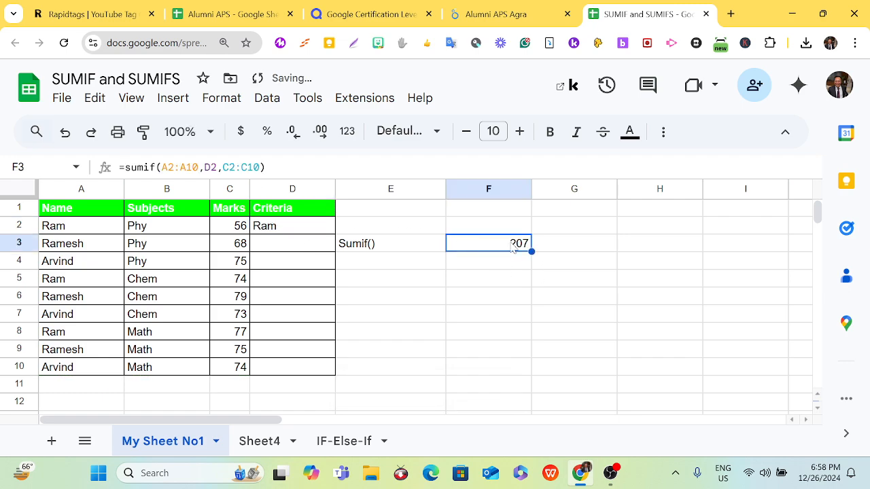
key(Delete)
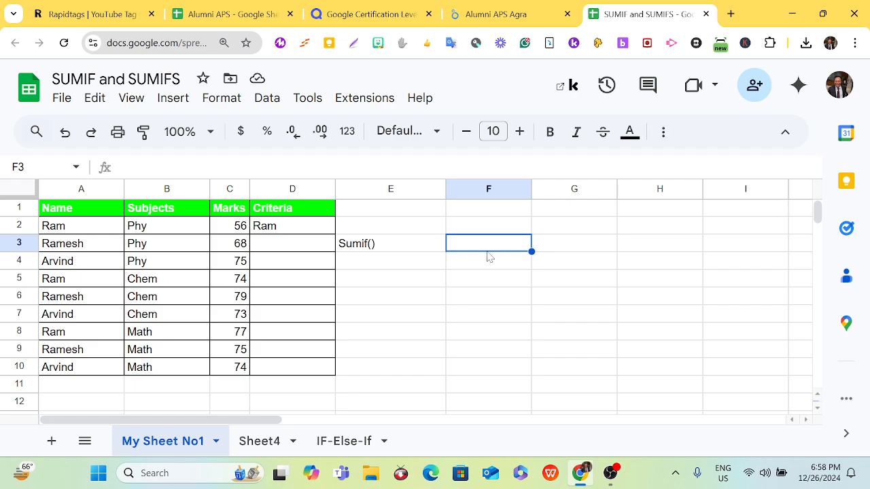
Enter the formula =SUMIF(A2:A10,D2,C2:C10) in F3 to total the marks of the student named in the criterion cell
text(=)
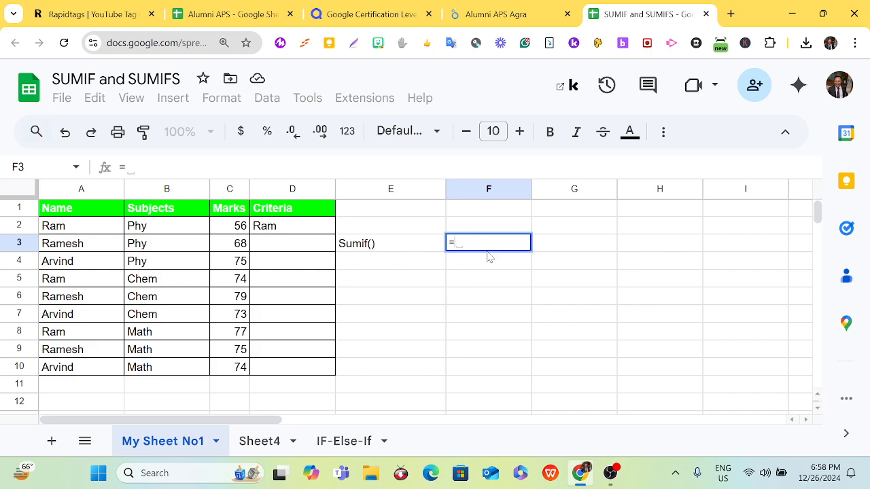
text(s)
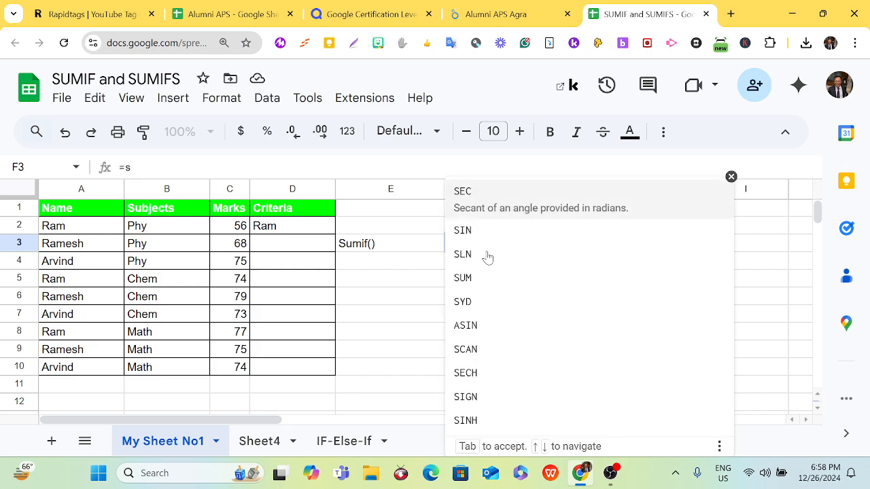
key(BackSpace)
text(a)
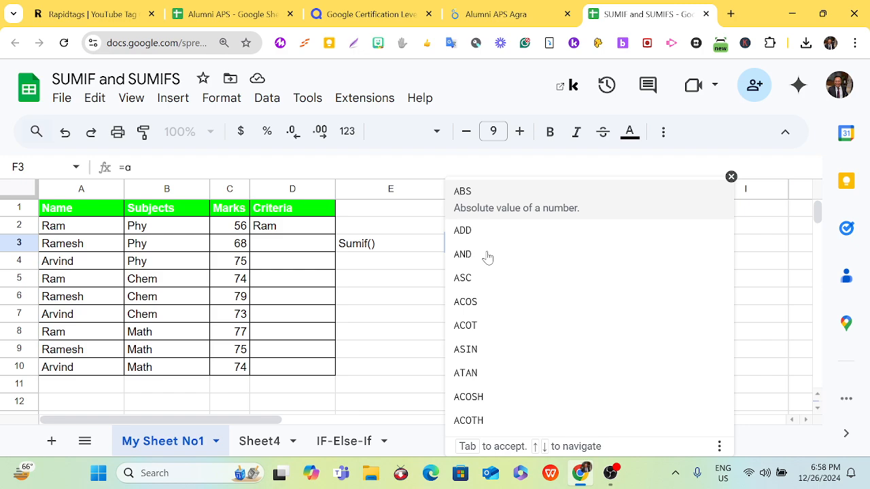
key(BackSpace)
text(SUM)
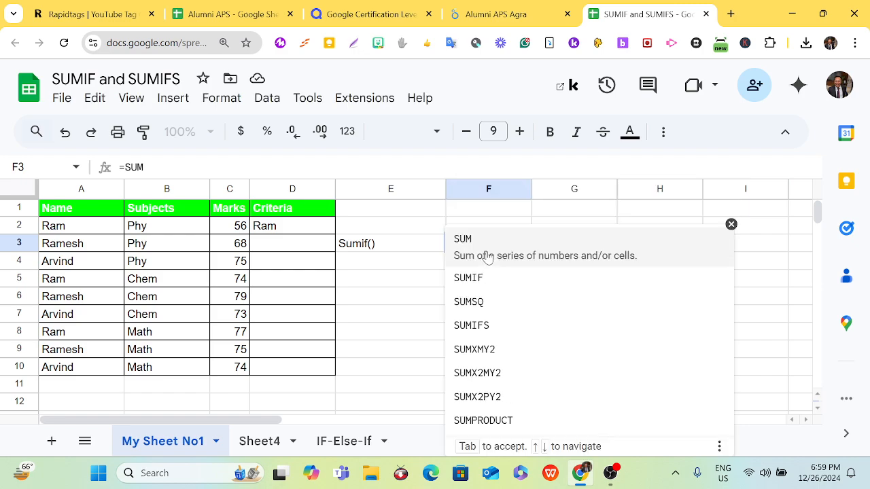
text(IF)
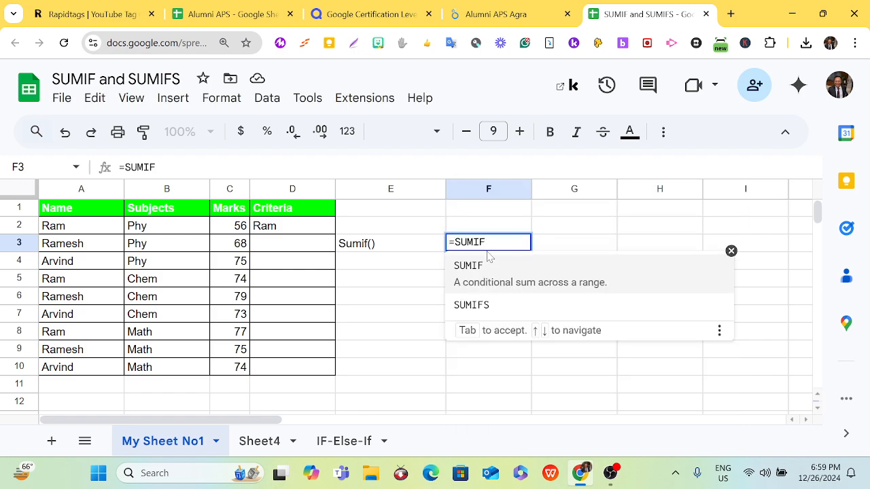
text(()
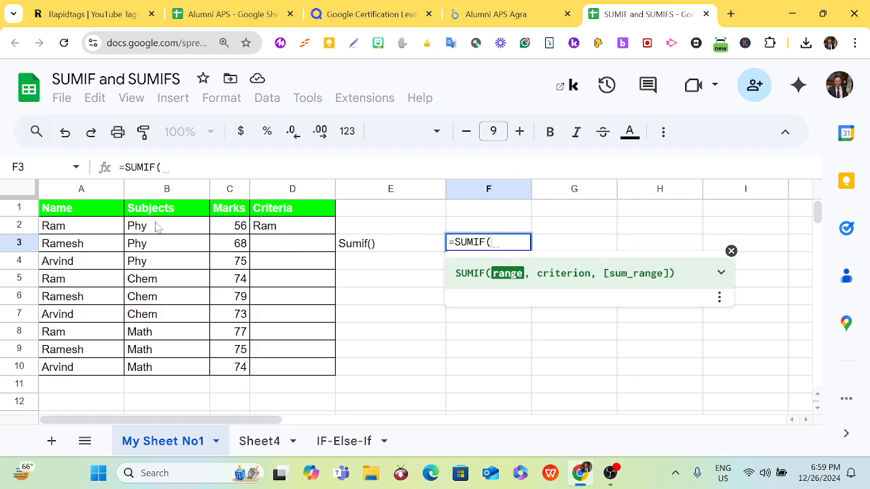
drag(86, 225, 70, 380)
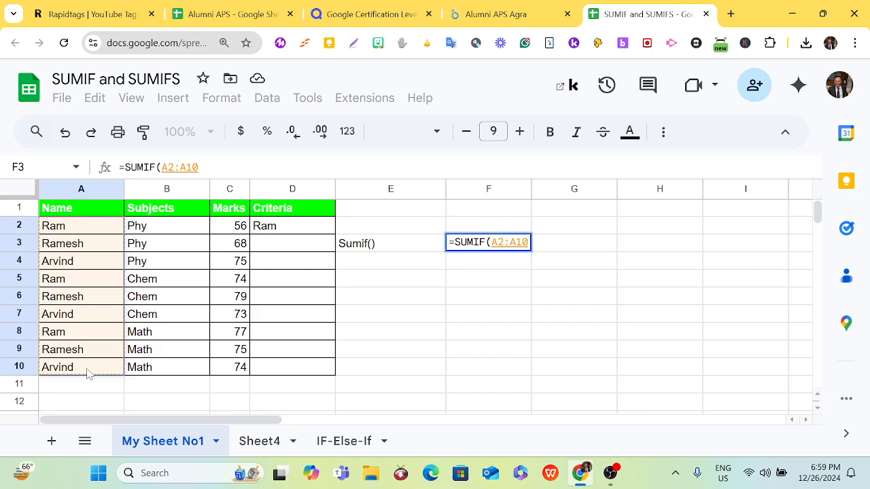
text(,)
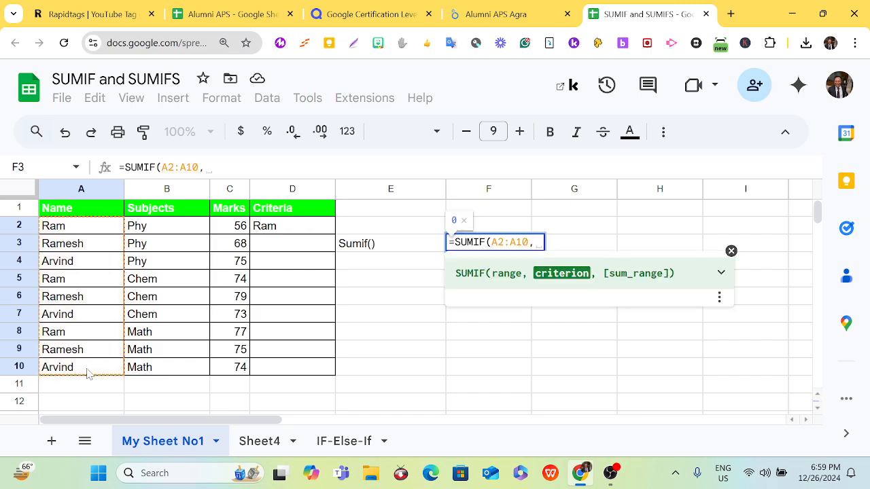
click(275, 230)
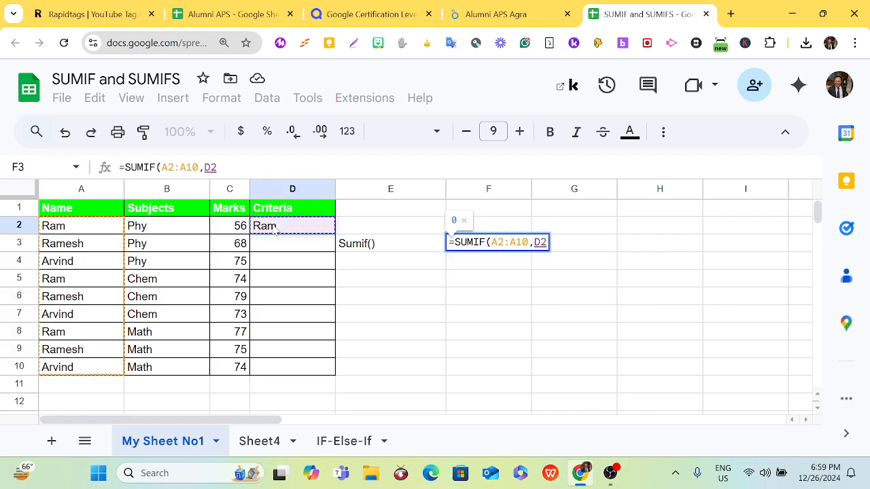
text(,)
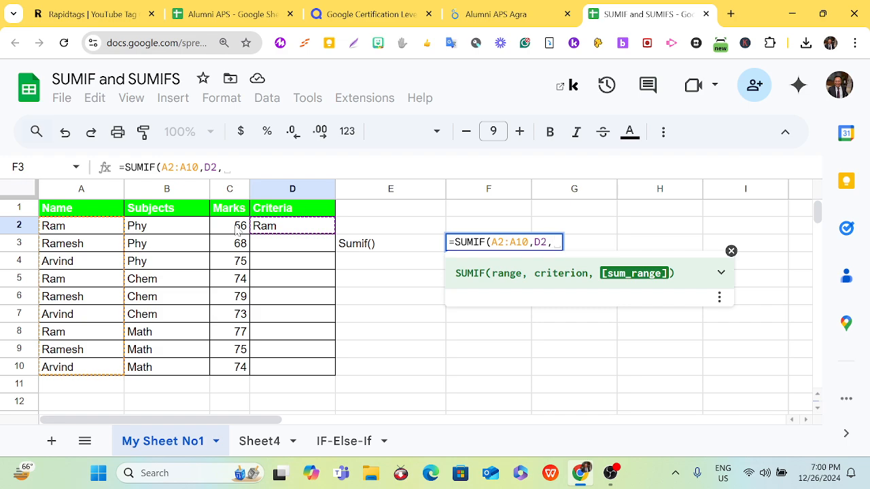
drag(237, 232, 220, 373)
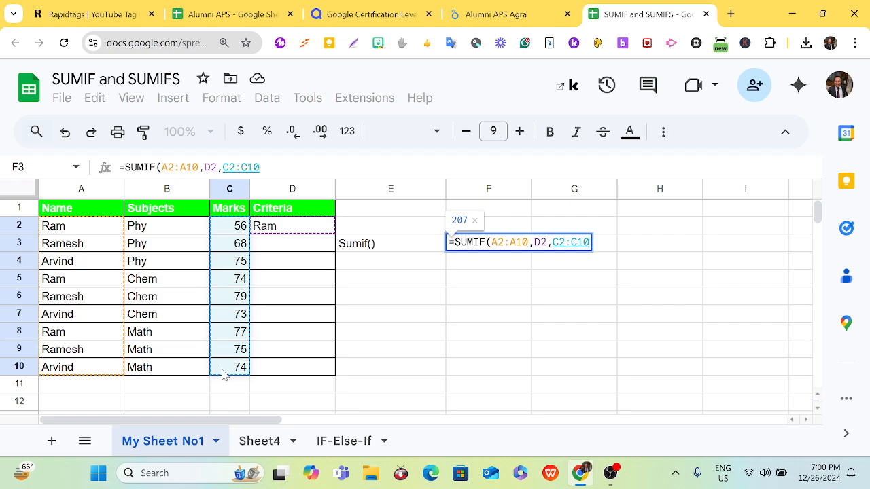
text())
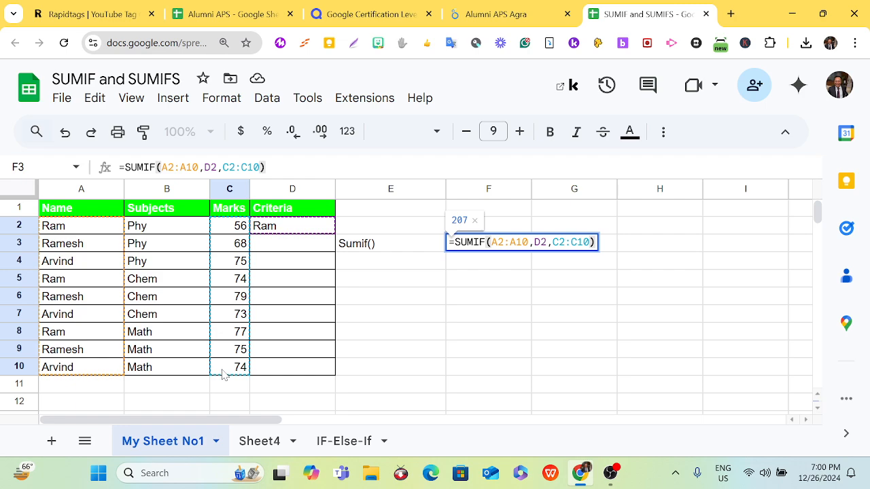
key(Return)
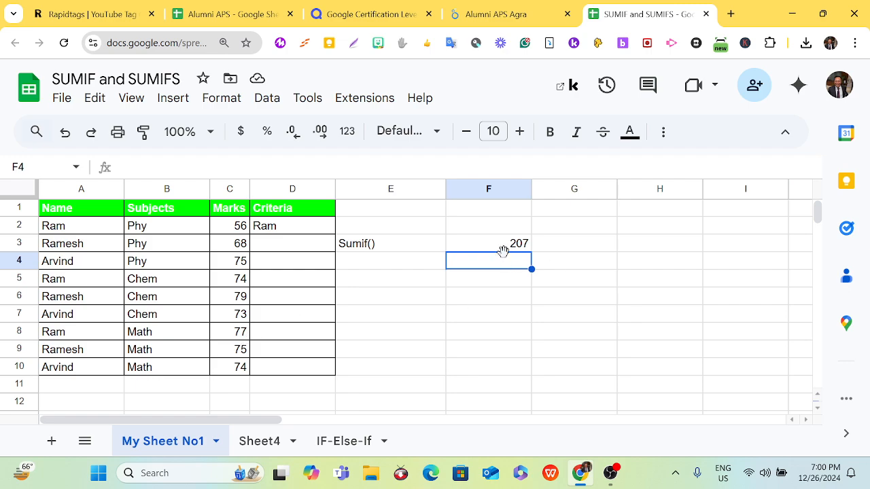
click(506, 249)
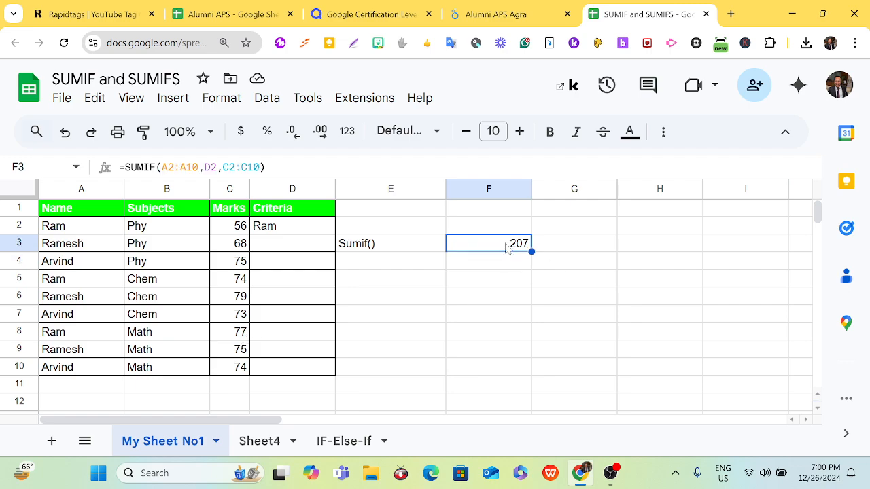
Replace the criterion in D2 with the student name from A3, capitalised the same way
click(277, 232)
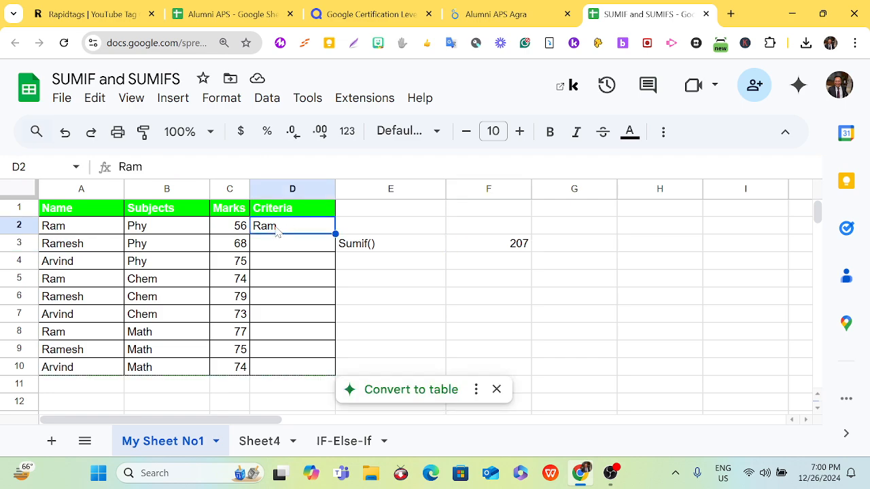
text(rAMESH)
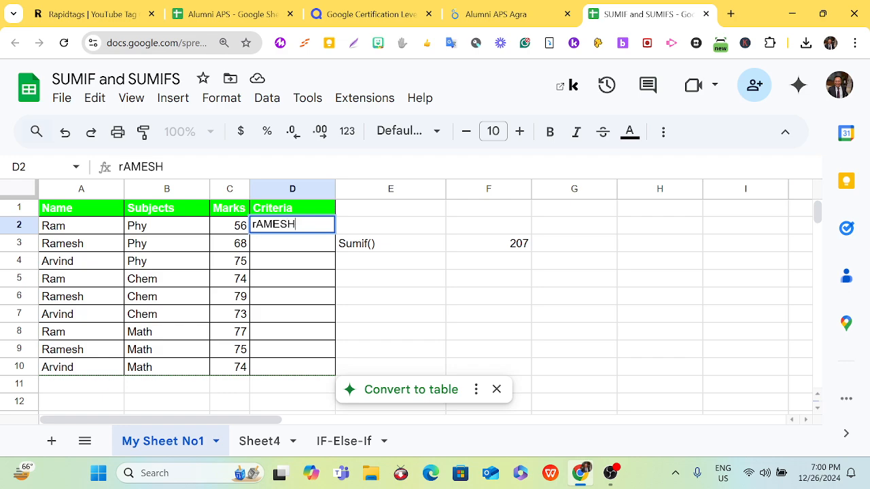
key(BackSpace)
key(BackSpace)
key(BackSpace)
key(BackSpace)
key(BackSpace)
key(BackSpace)
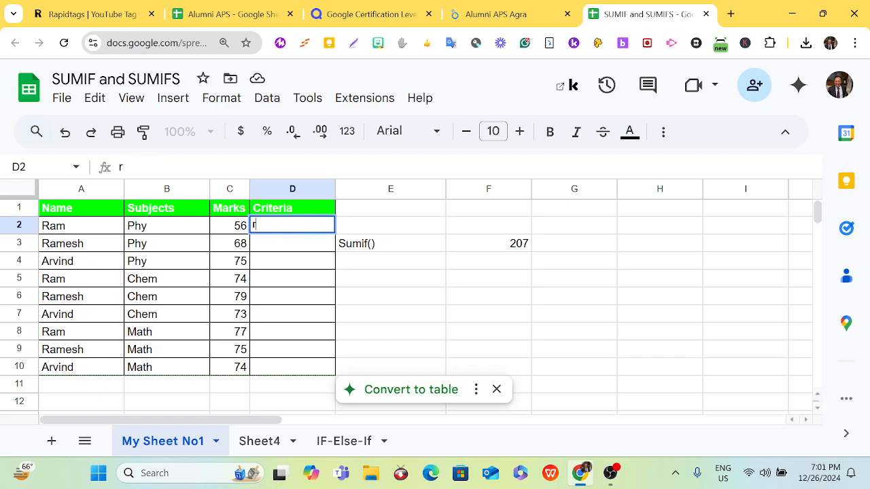
text(Ramesh)
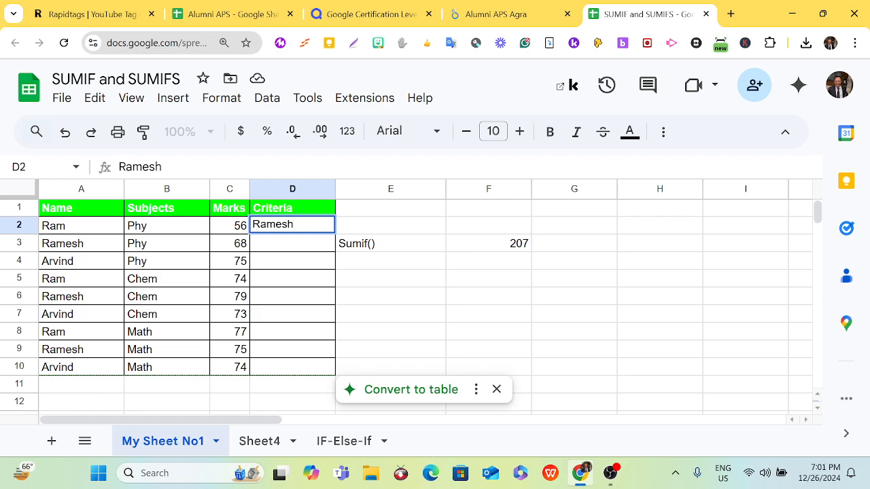
key(Return)
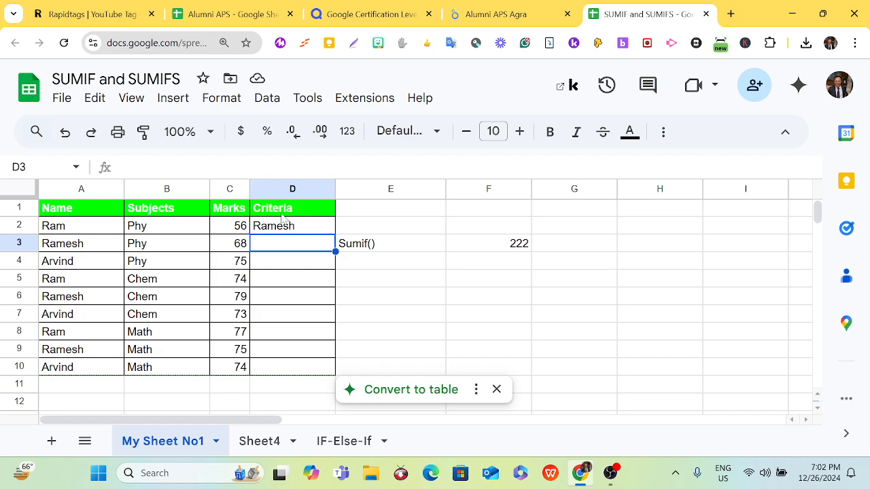
Insert a column between Marks and Criteria and give it the heading Class
right_click(270, 213)
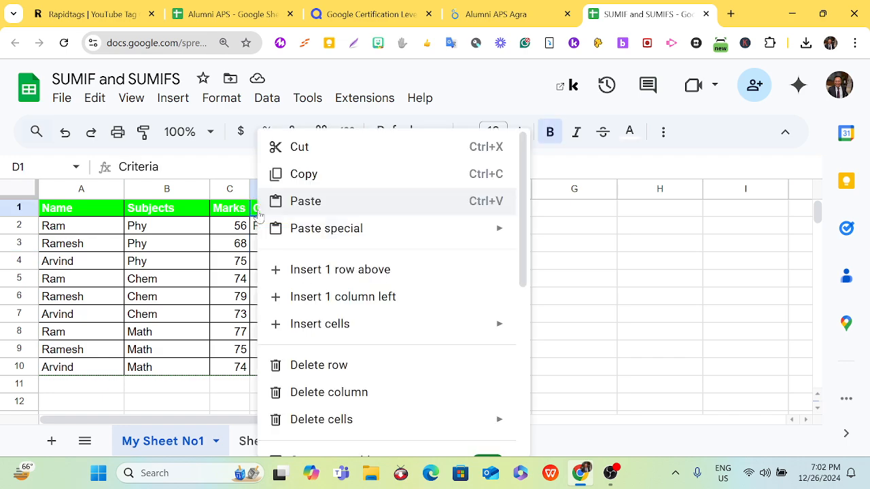
click(351, 300)
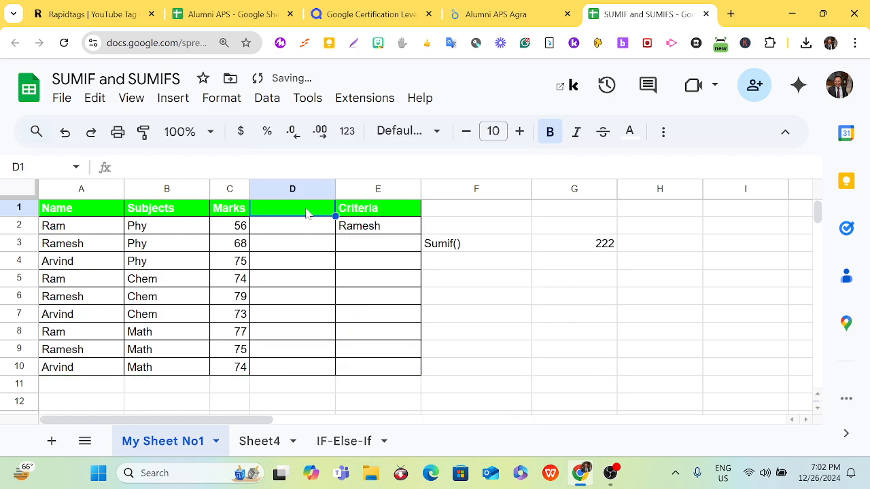
text(Class)
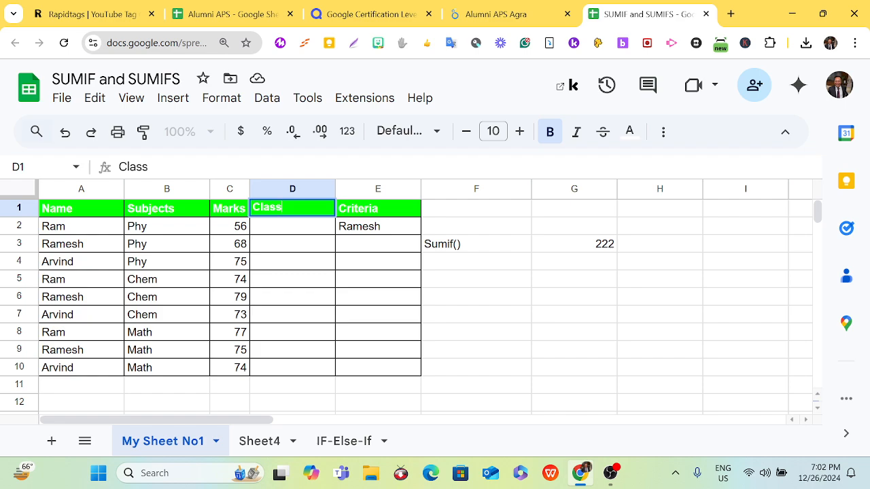
Fill the Class column cells D2 to D5 with XIA, XIA, XIB and XIA
click(305, 229)
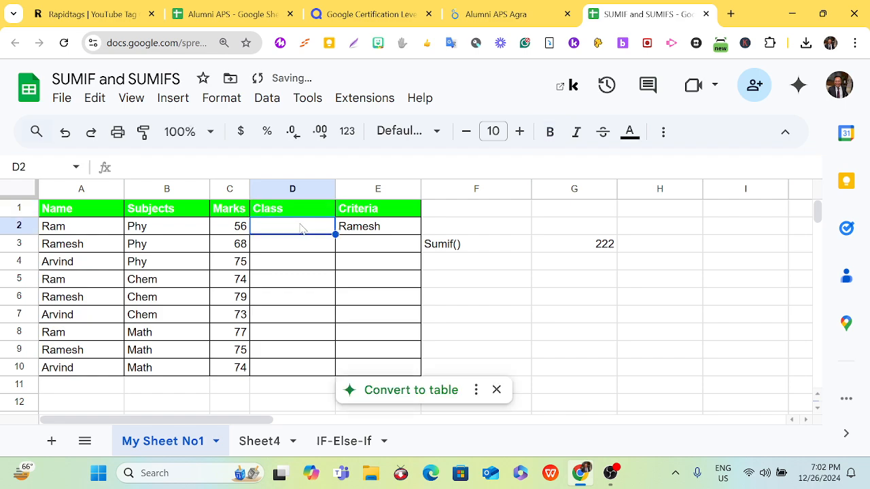
text(XIA)
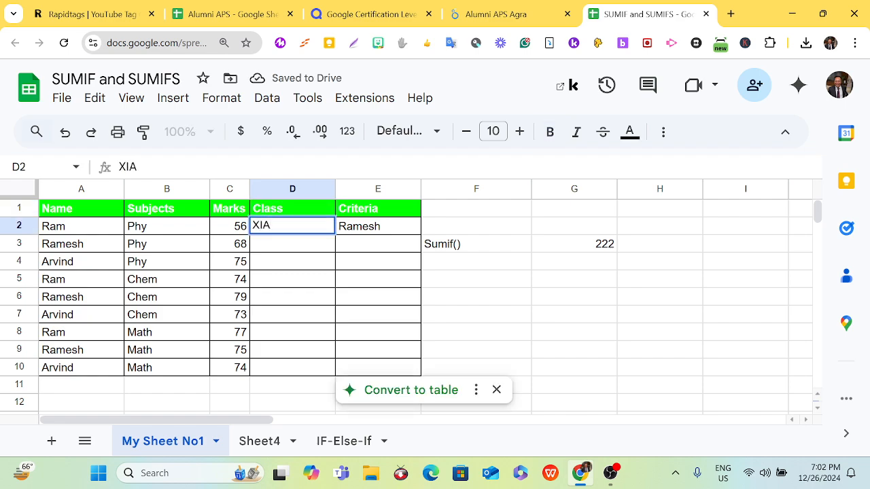
key(Return)
text(XIA)
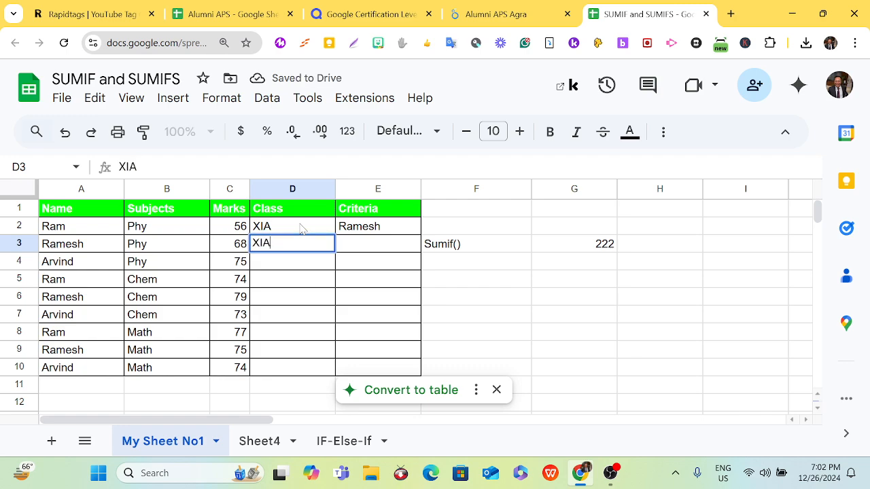
key(Return)
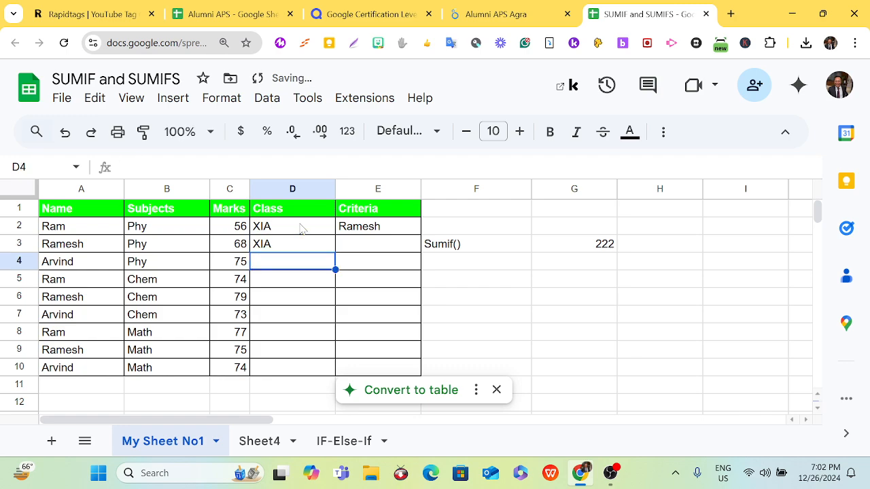
text(XI)
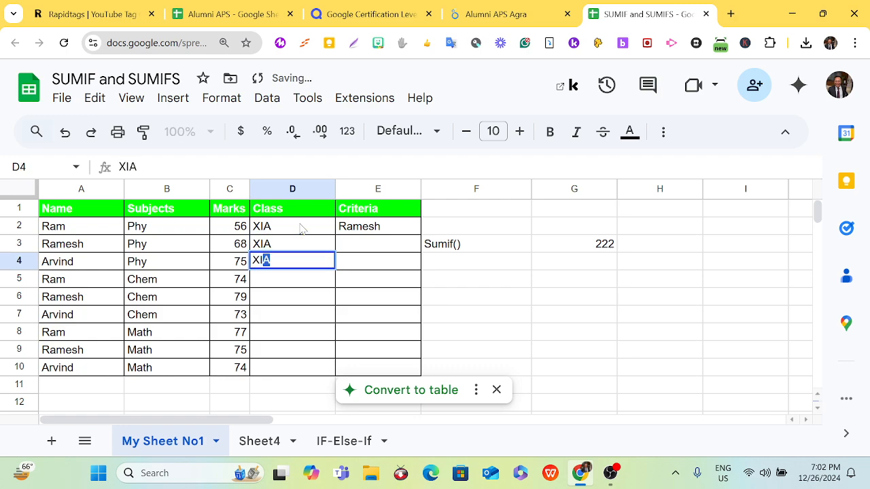
text(B)
key(Return)
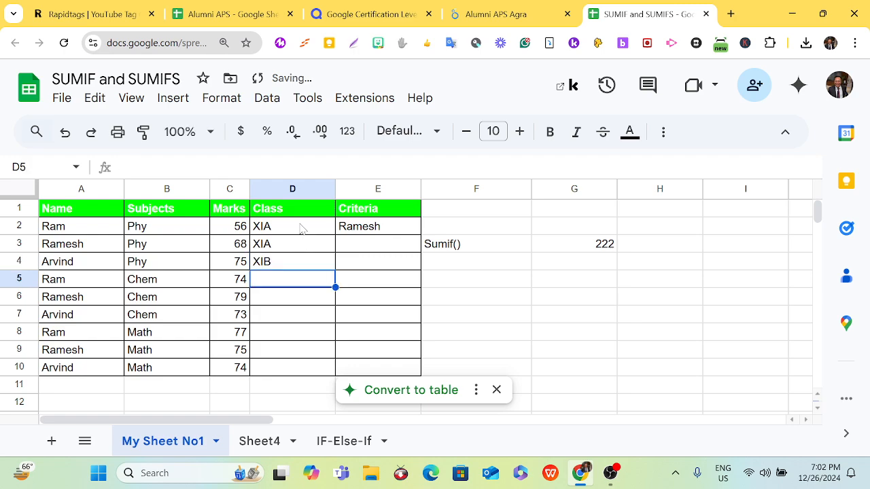
text(XIA)
key(Return)
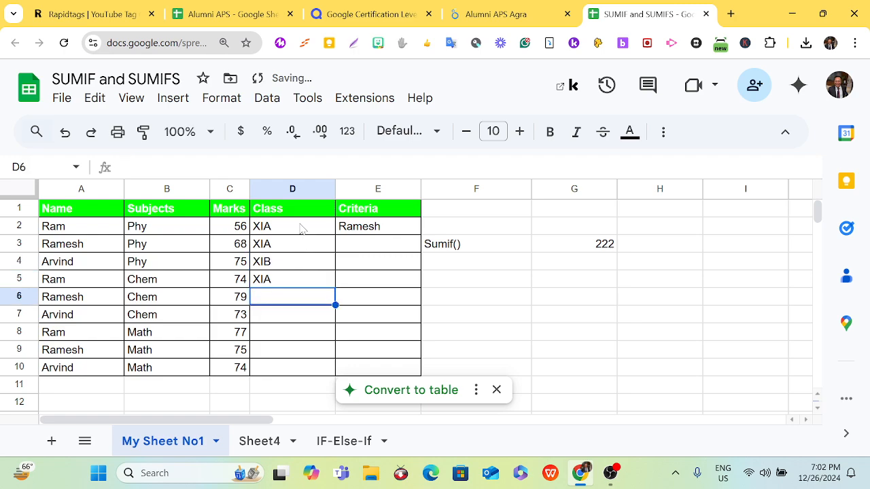
Fill the remaining Class cells D6 to D10 with XIB, XIA, XIB, XIB and XIA
text(XI)
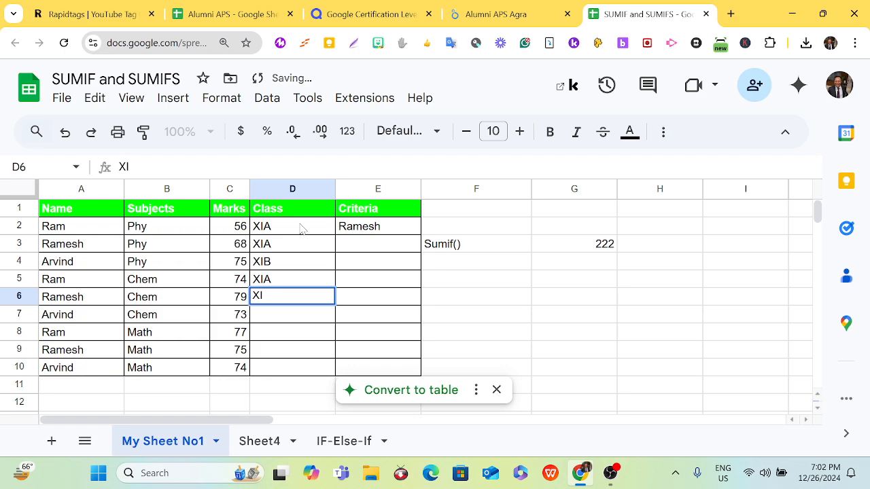
text(B)
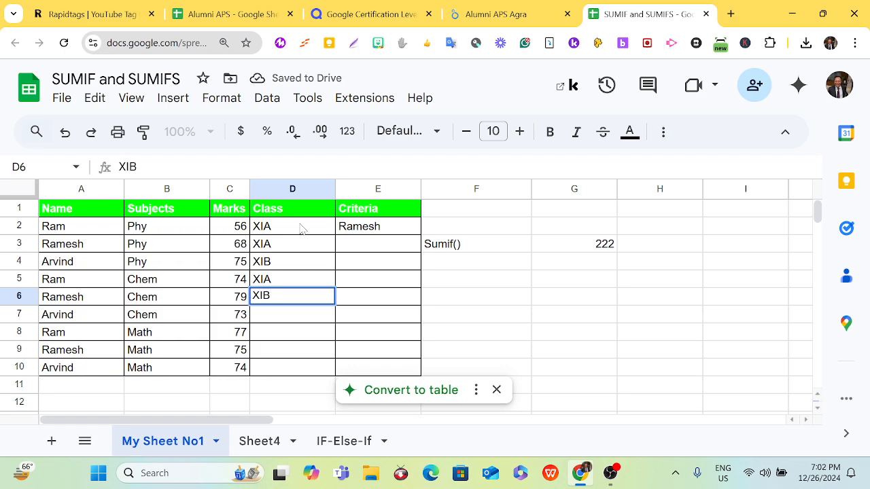
key(Return)
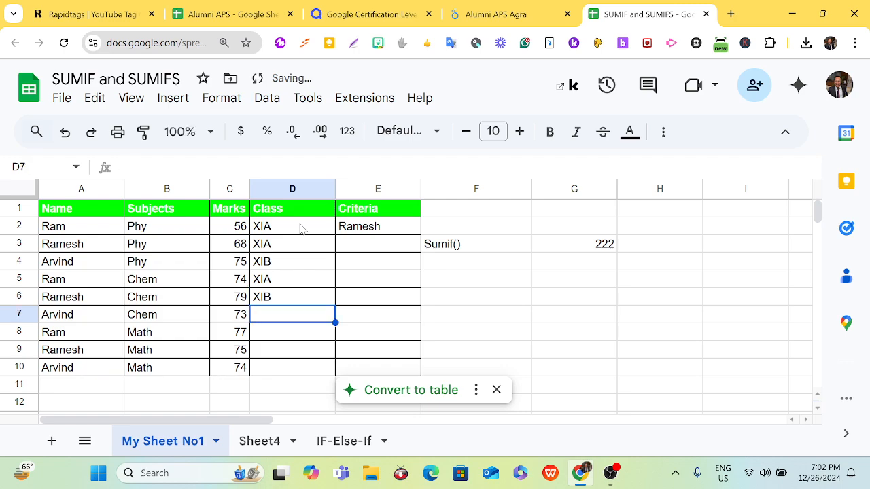
text(XIA)
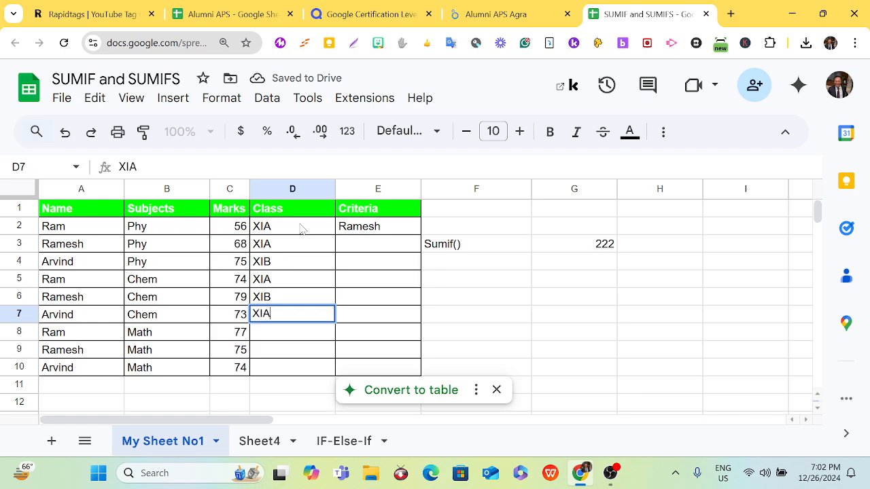
key(Return)
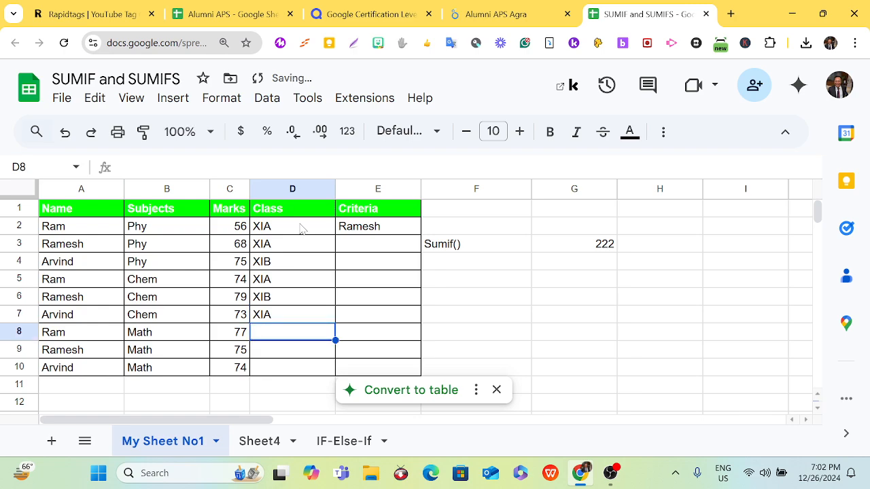
text(XI)
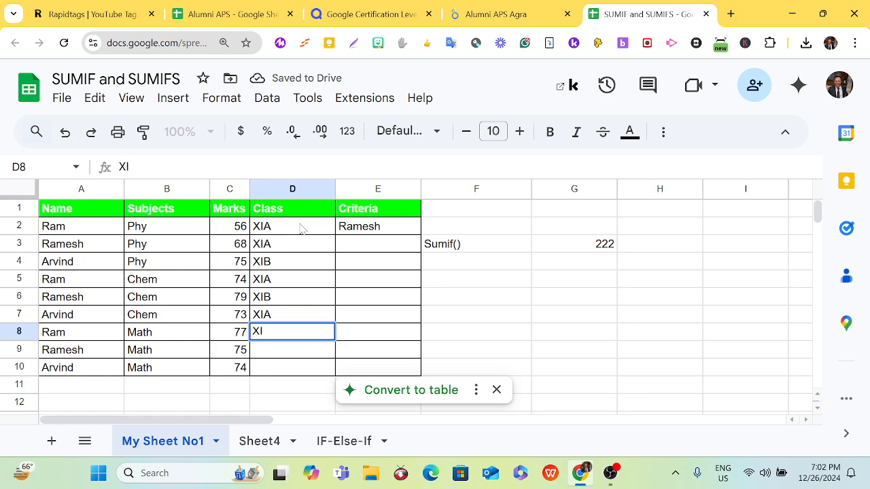
text(B)
key(Return)
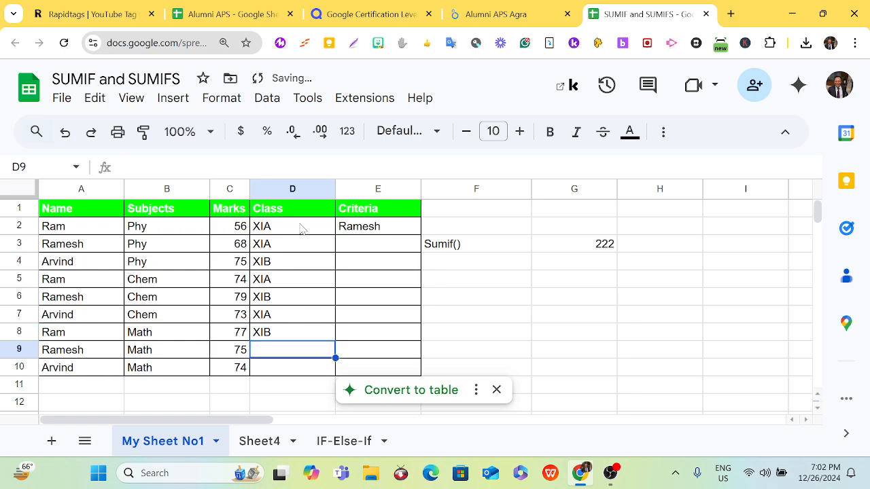
text(XIB)
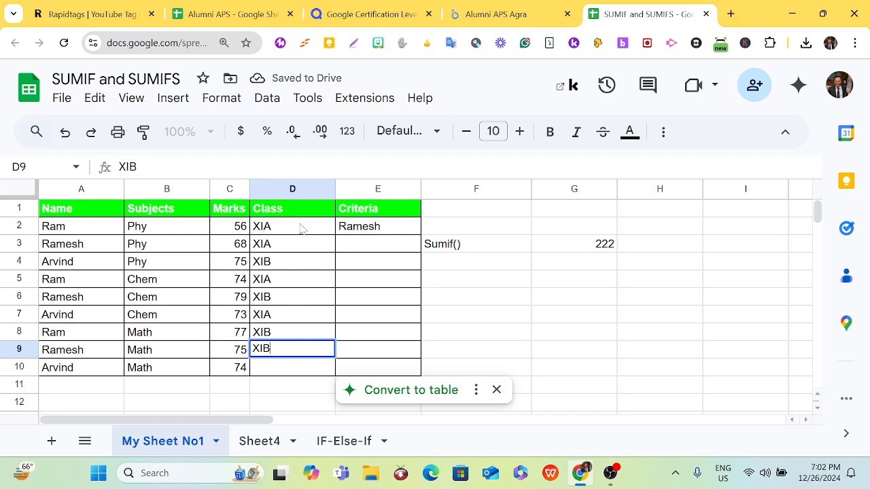
key(Return)
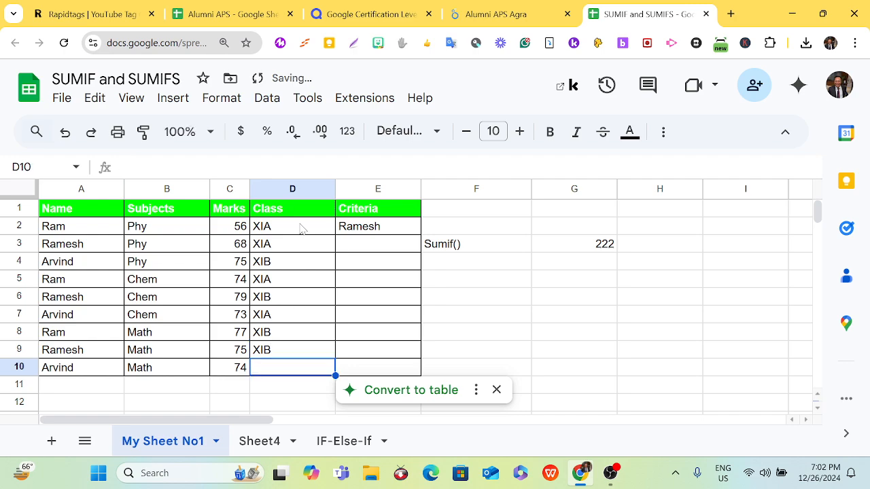
text(XI)
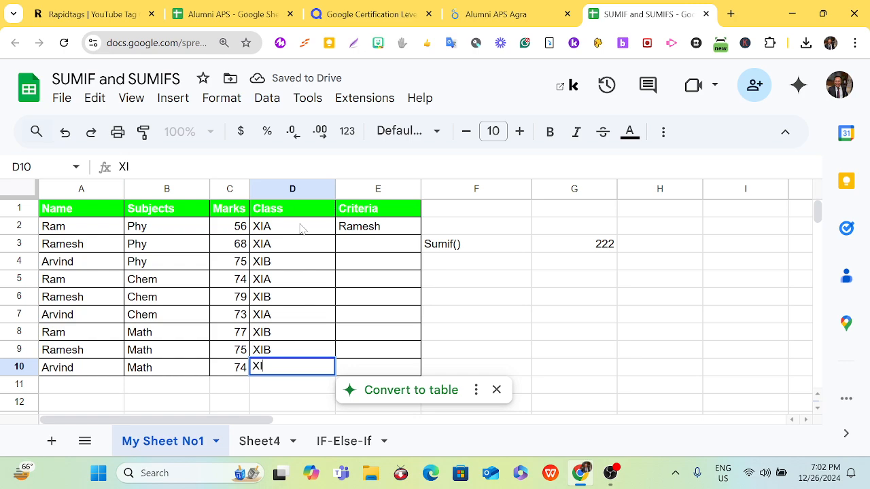
text(A)
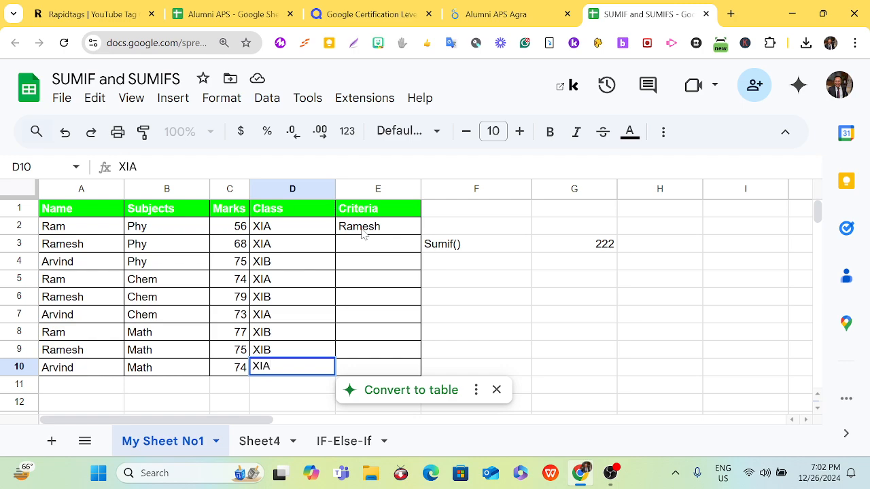
click(363, 231)
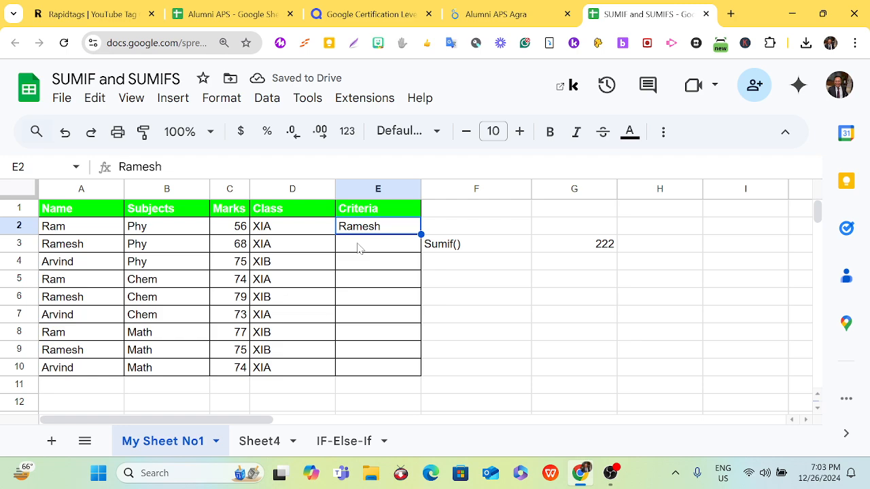
text(X)
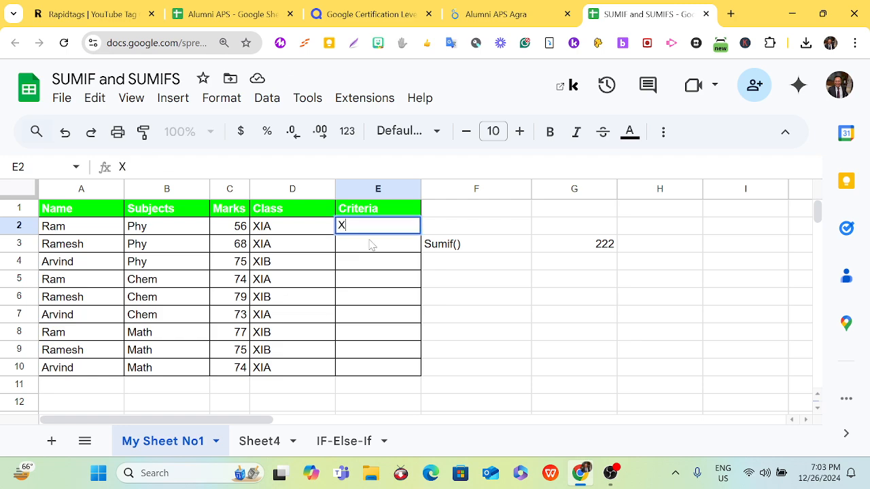
key(BackSpace)
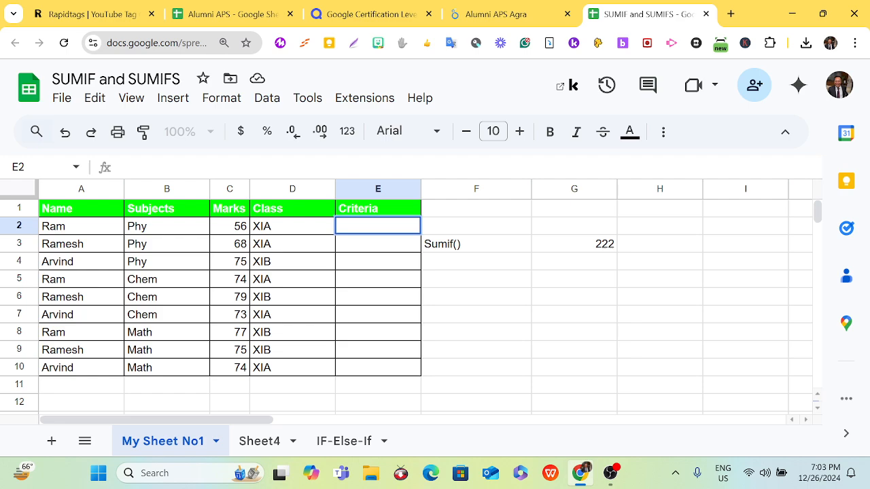
click(367, 264)
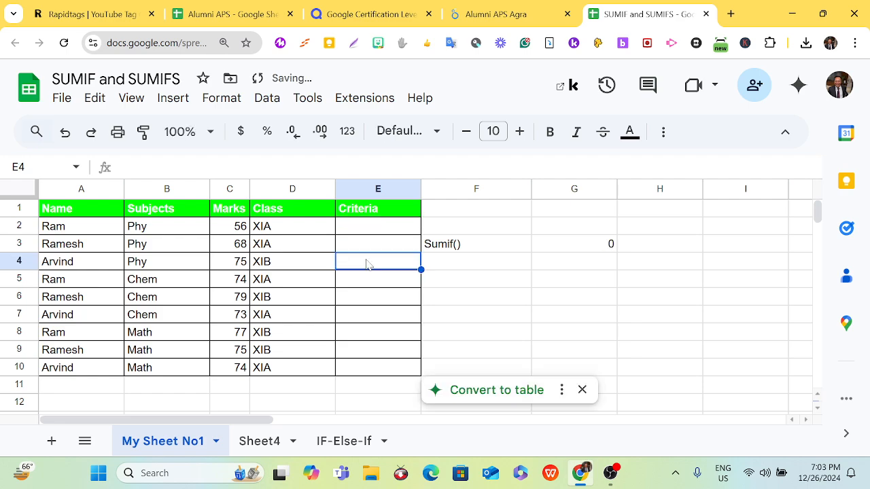
key(ctrl+z)
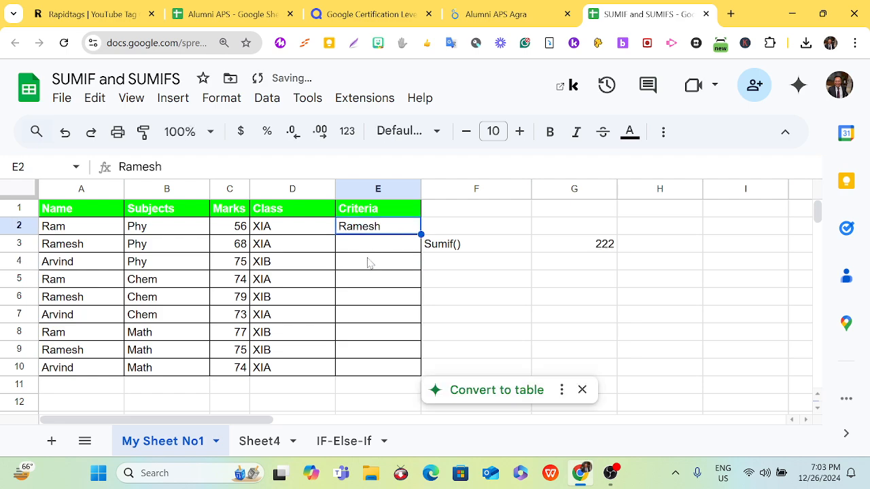
Enter XIA as the second criterion in E3 and add the label SUMIFS in F4
click(374, 251)
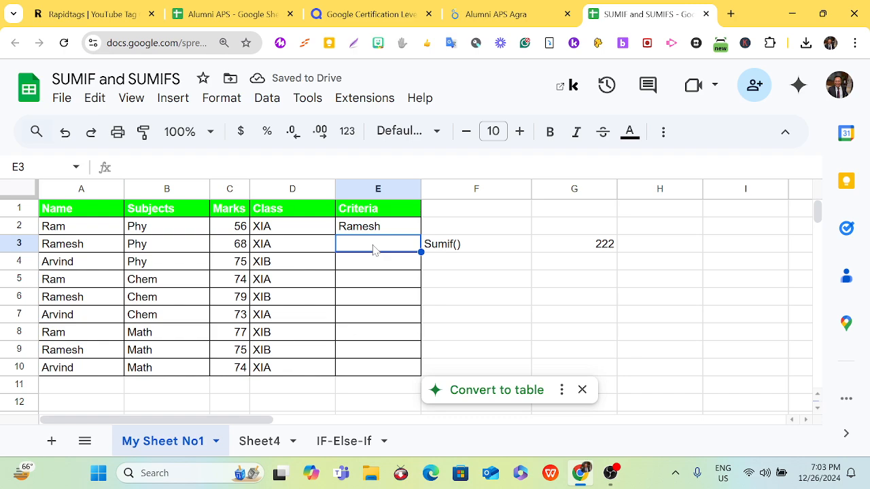
text(XIA)
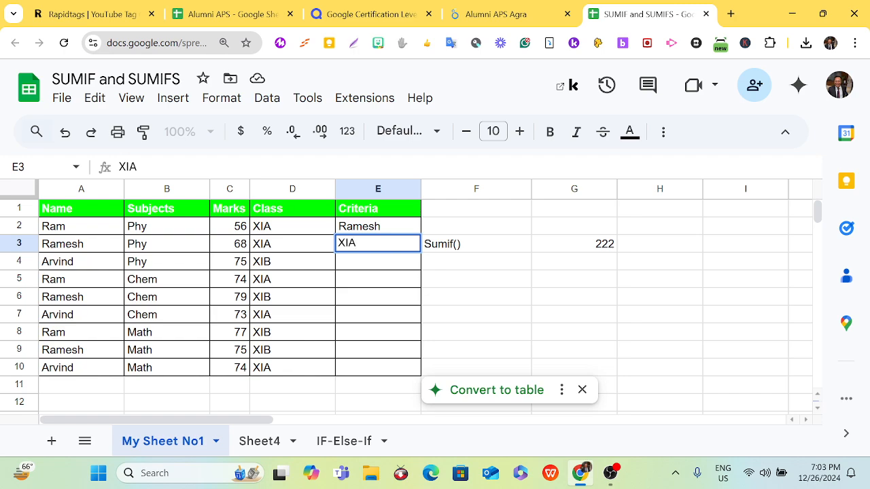
click(440, 266)
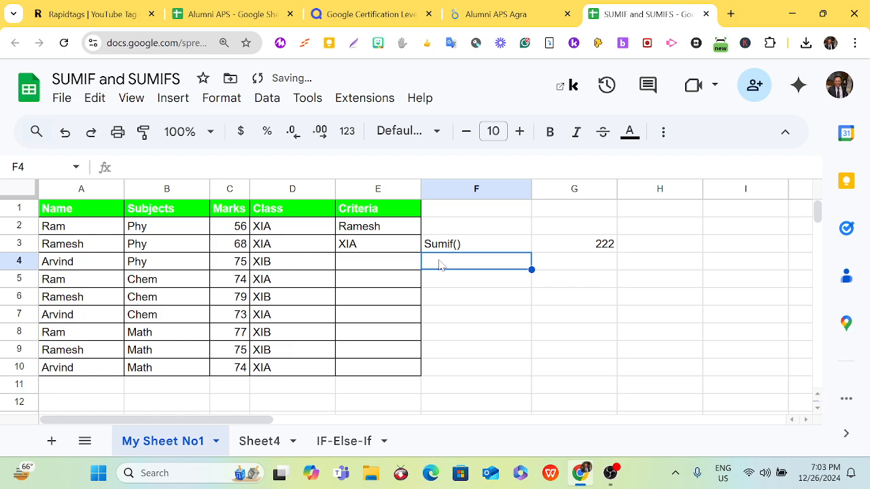
text(SU)
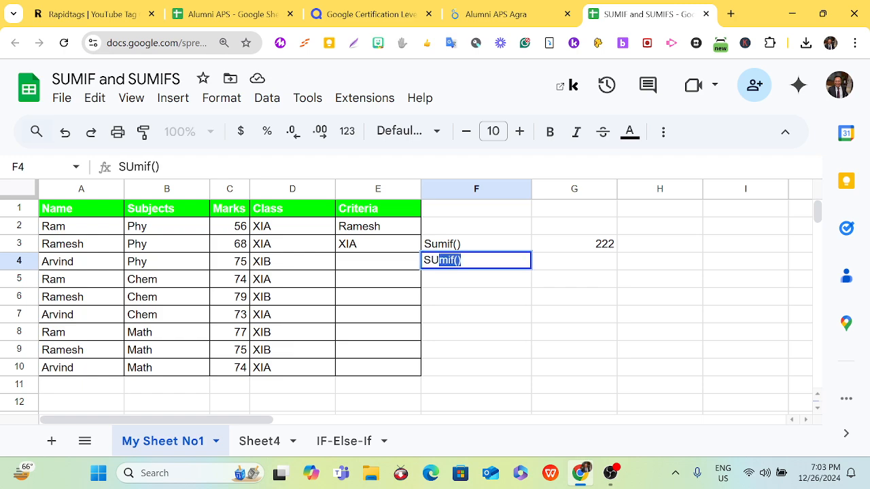
text(MIFS)
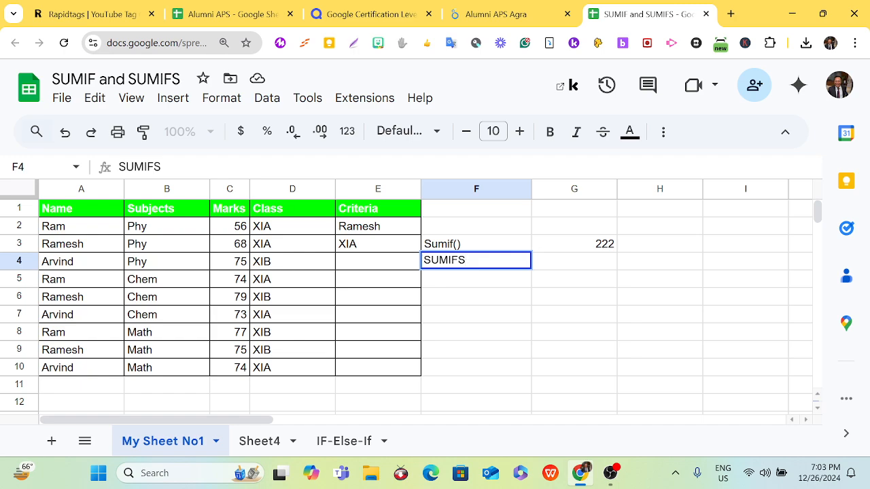
Begin a SUMIFS formula in G4 with the marks in C2:C10 as the sum range
click(571, 267)
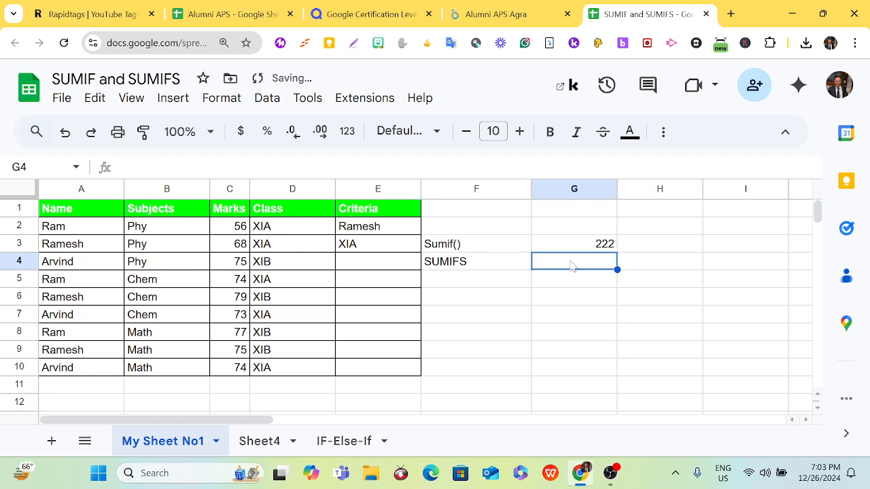
text(=)
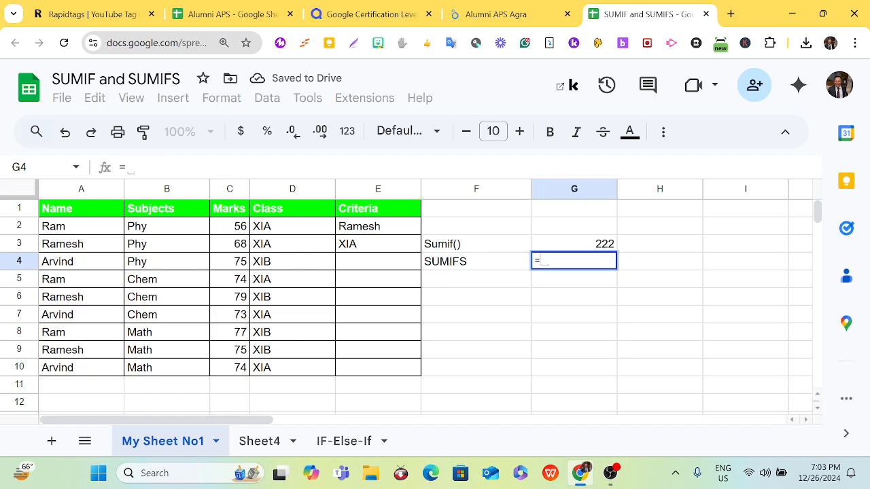
text(SUMIF)
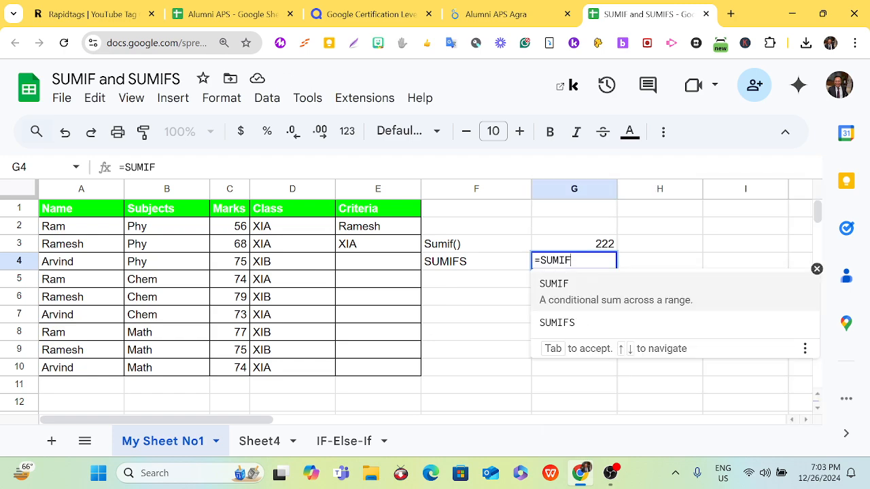
text(()
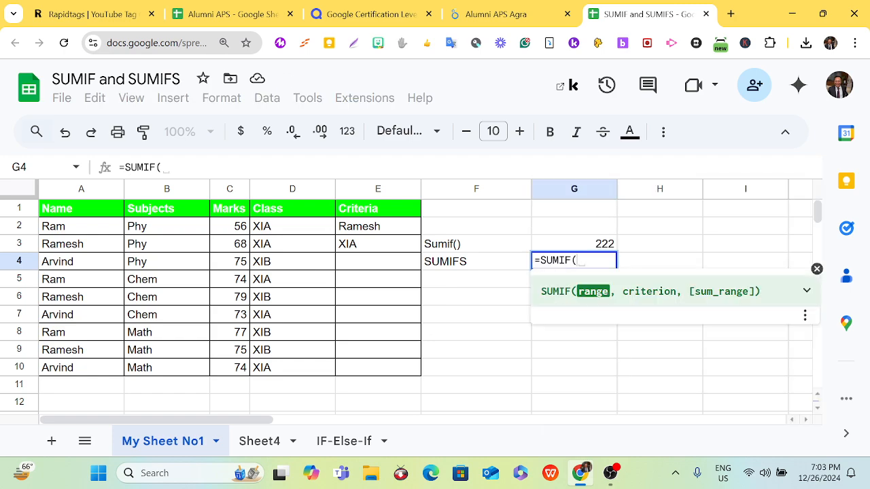
key(BackSpace)
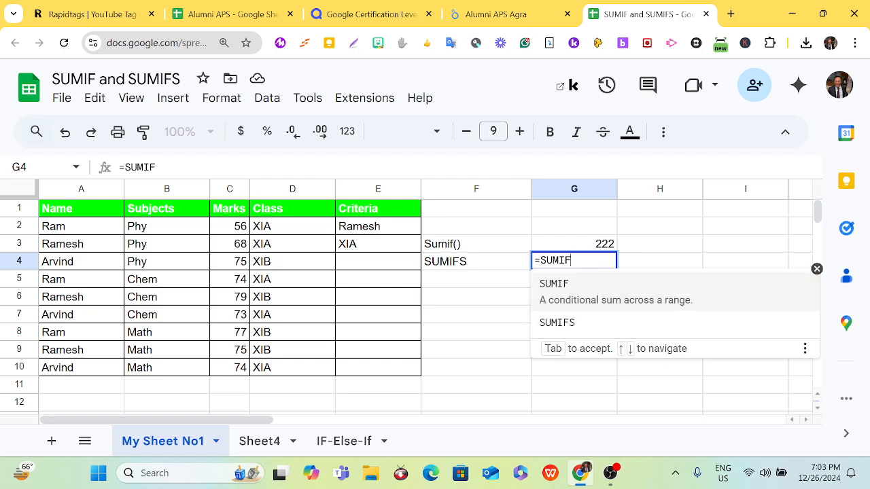
text(S()
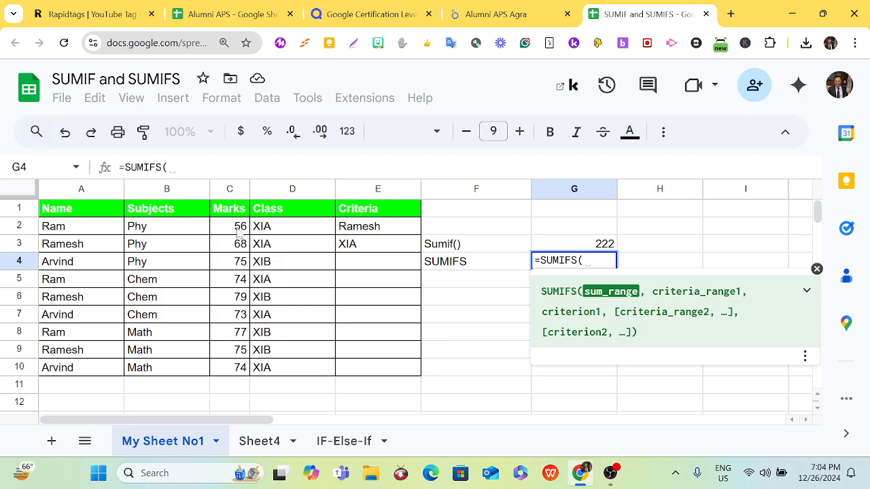
drag(238, 231, 232, 371)
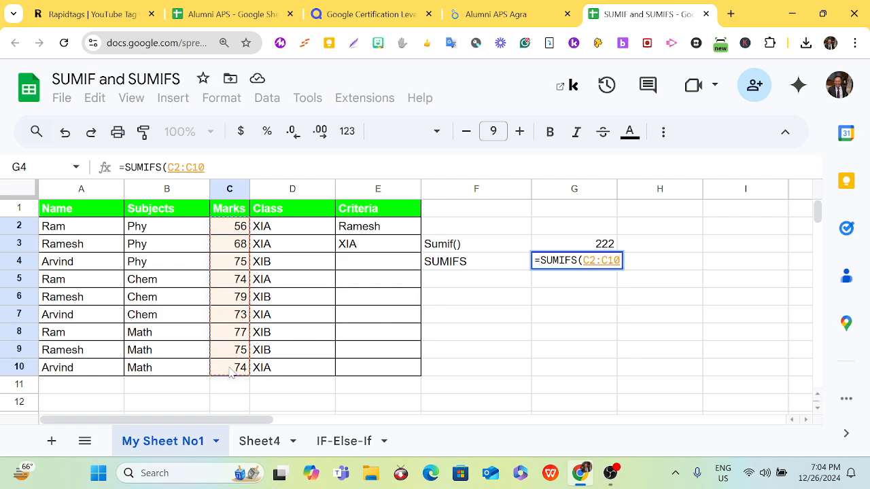
text(,)
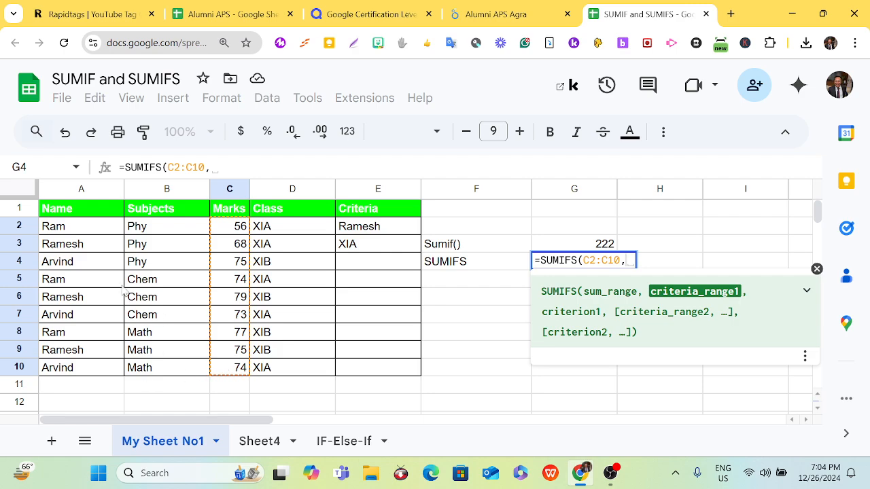
Add the names in A2:A10 as the formula's first criteria range, with E2 as its criterion
drag(85, 231, 70, 376)
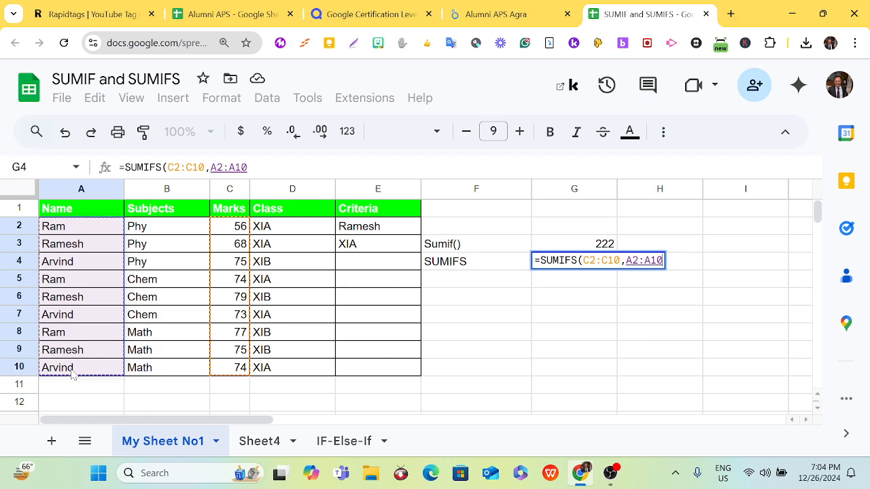
text(,)
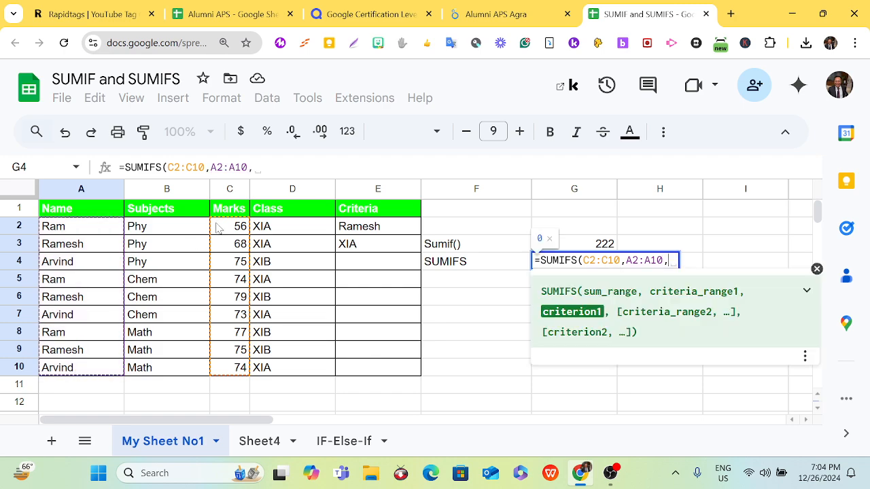
click(350, 232)
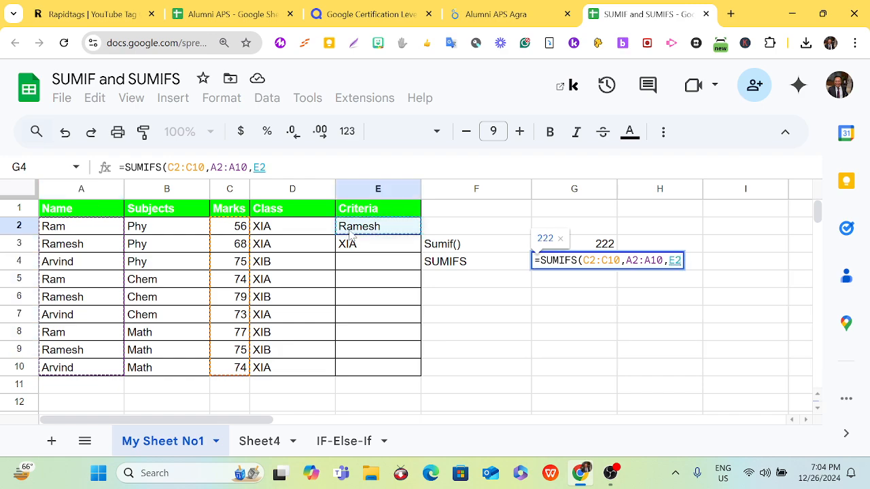
text(,)
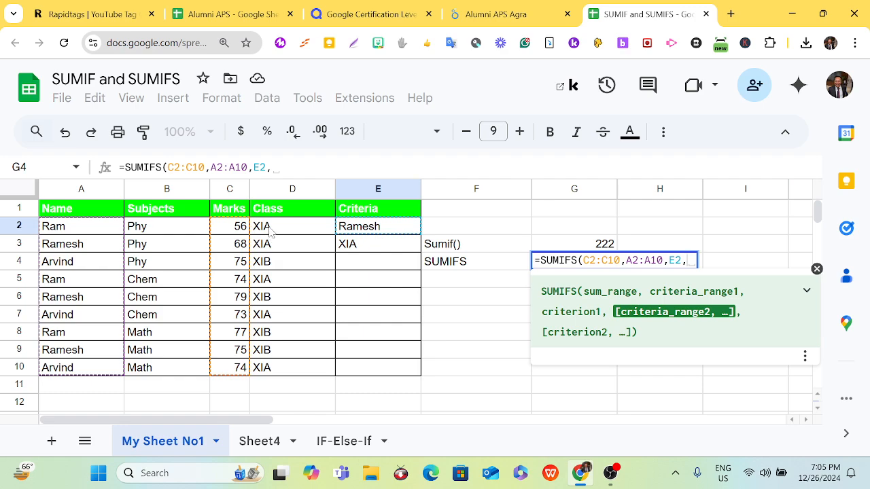
Add the classes in D2:D10 with criterion E3 as the second condition and complete the SUMIFS formula
drag(270, 231, 301, 367)
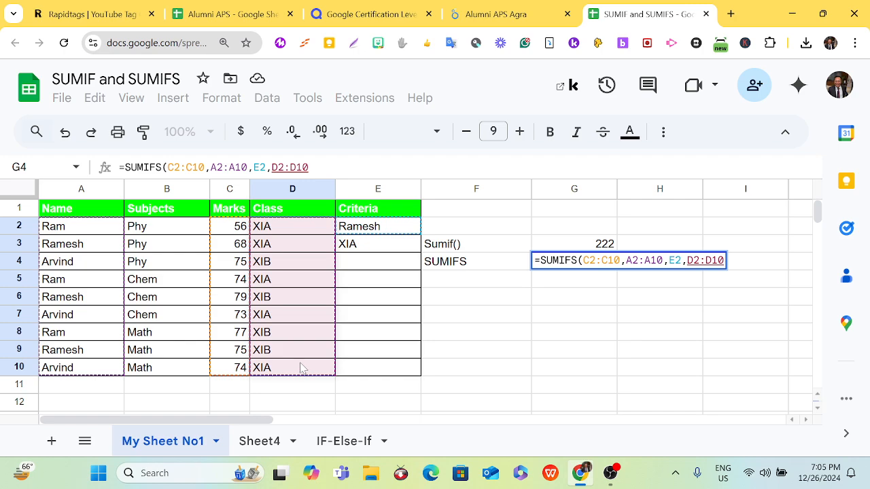
text(,)
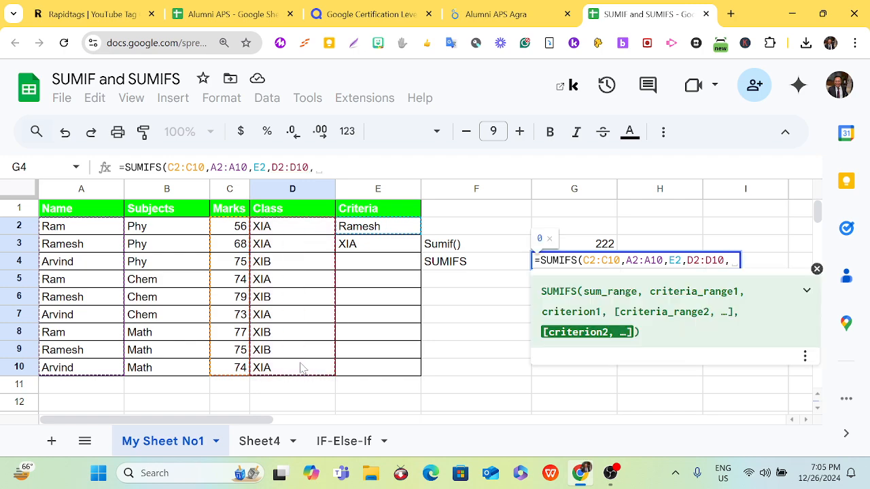
click(385, 251)
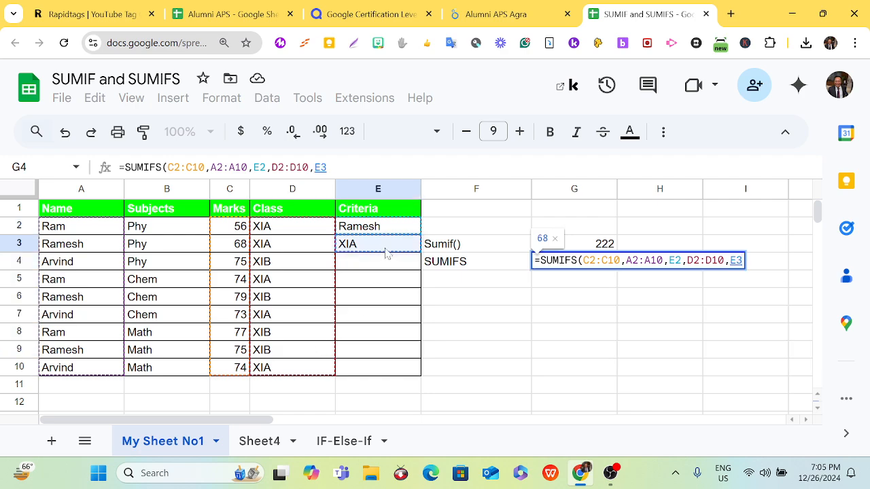
text())
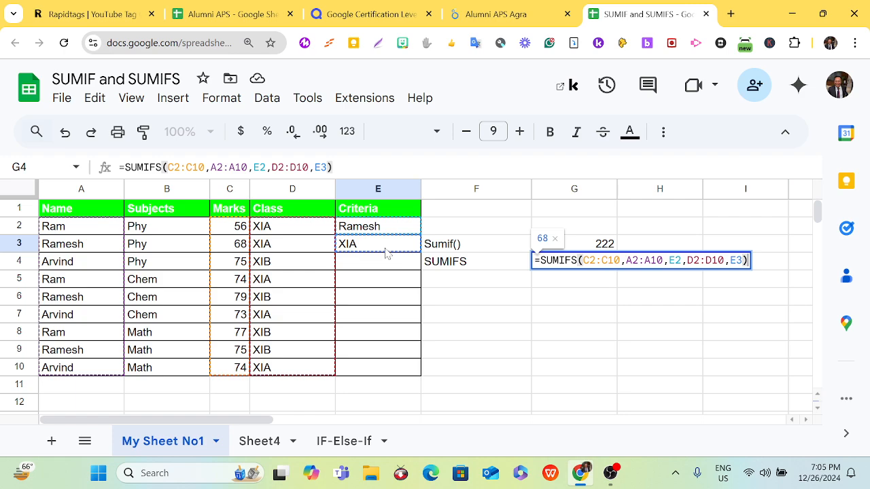
key(Return)
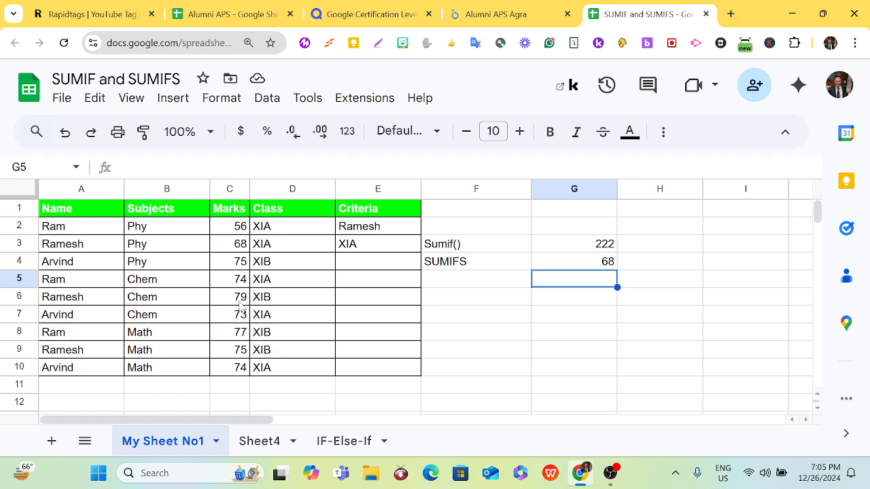
Change the class criterion in E3 to XIB
click(366, 248)
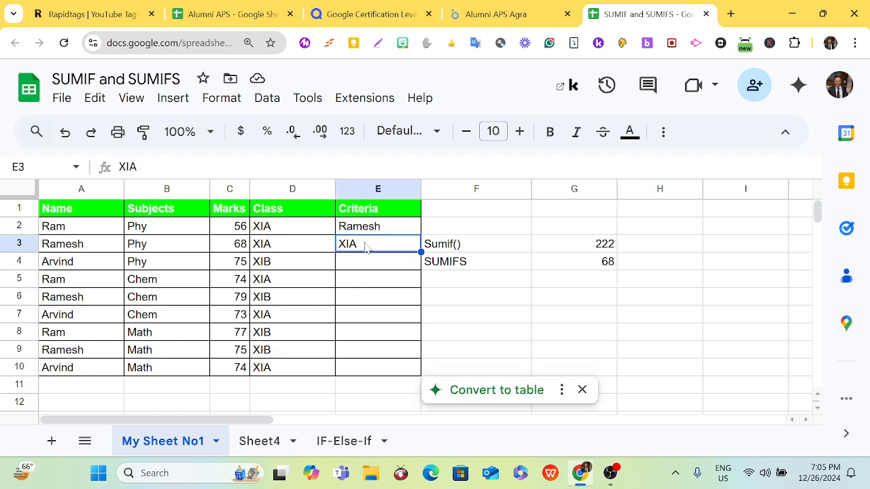
text(xib)
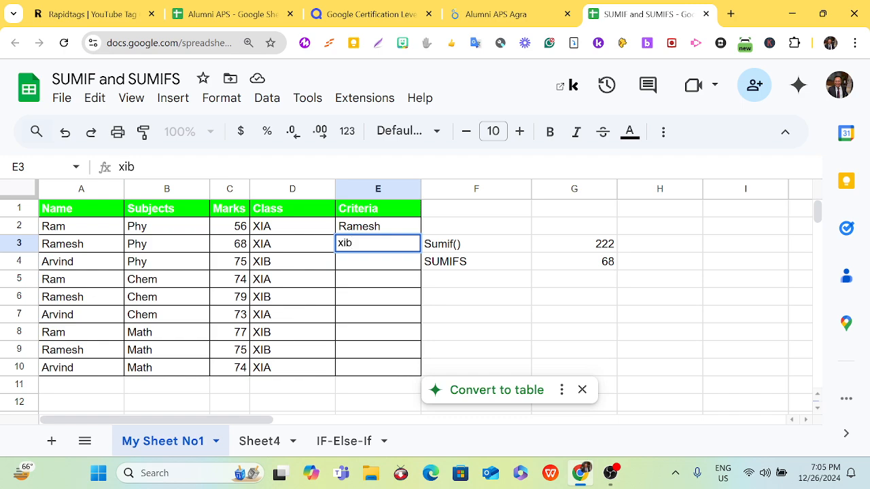
key(BackSpace)
key(BackSpace)
key(BackSpace)
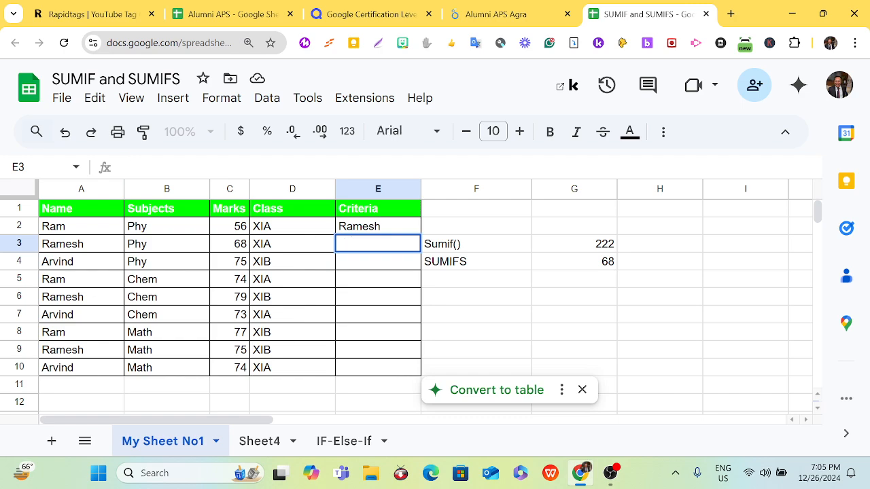
text(XIB)
key(Return)
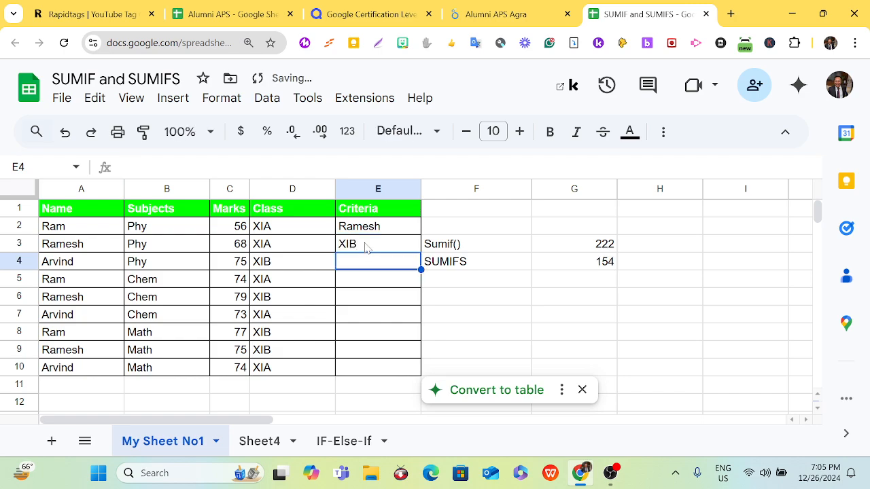